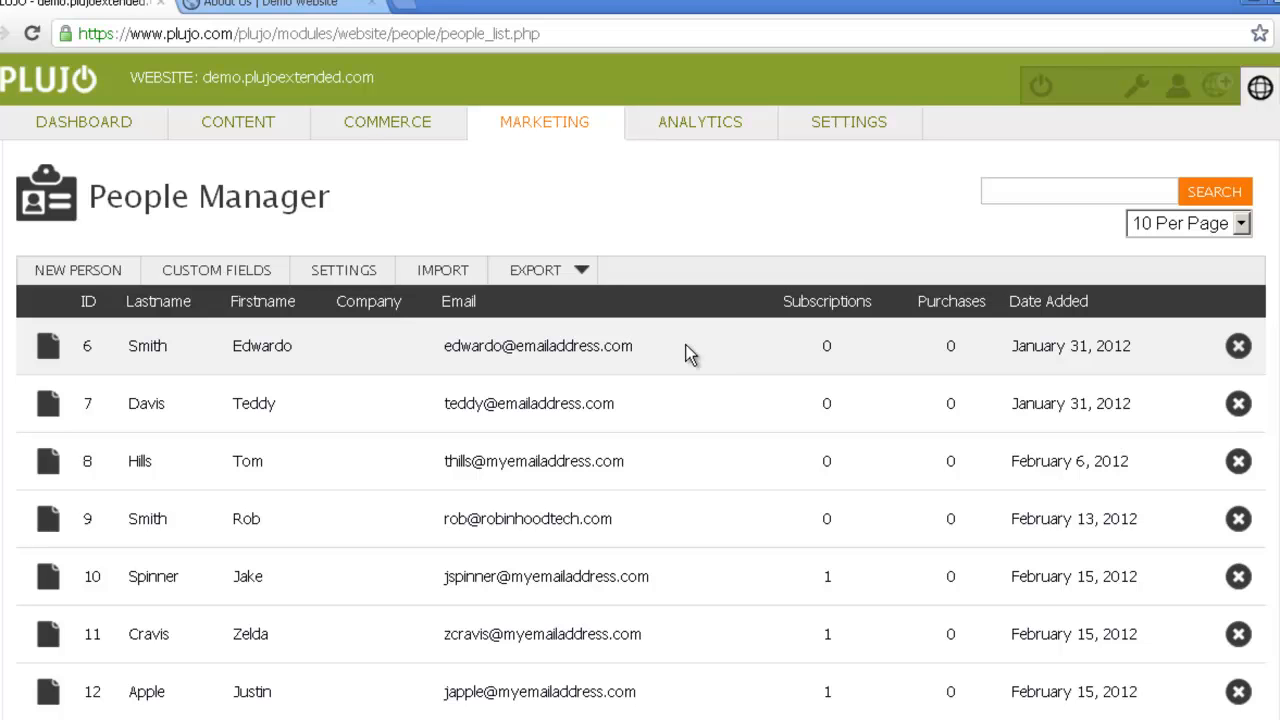
- On the About Us page, submit the Keep in Touch form with the visitor's first name, last name and e-mail
click(277, 7)
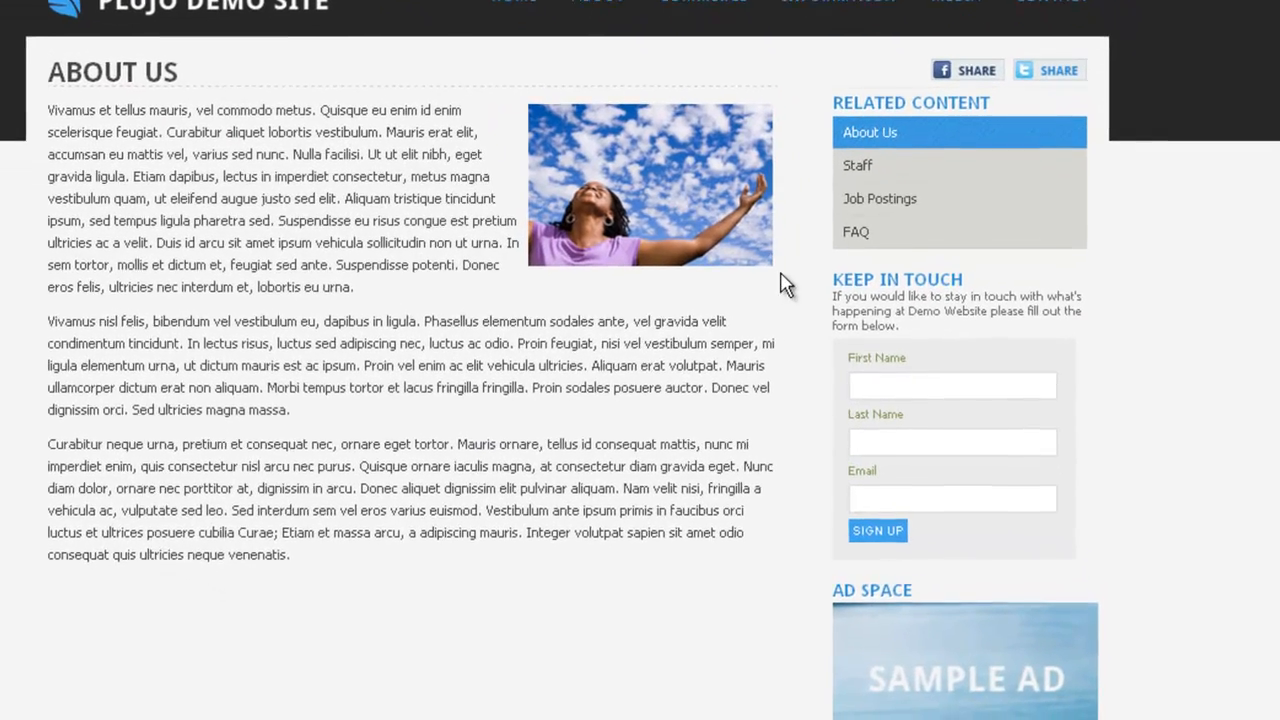
click(867, 382)
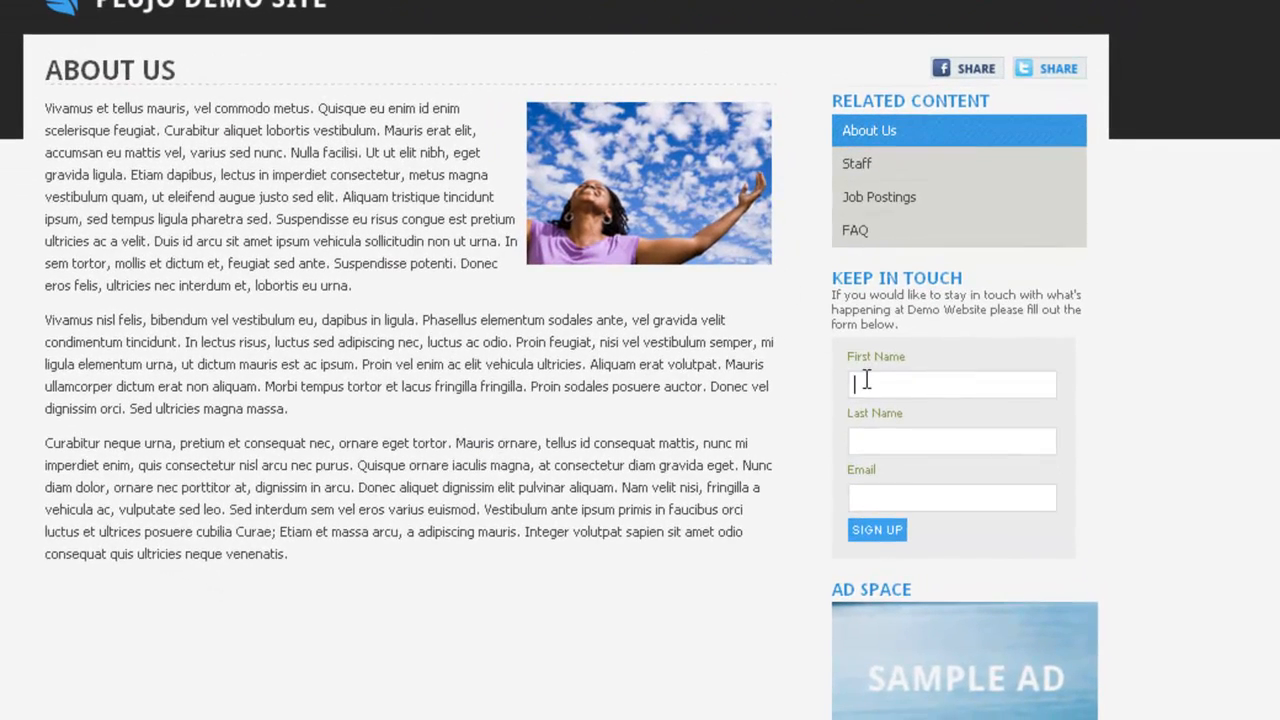
click(878, 438)
click(876, 500)
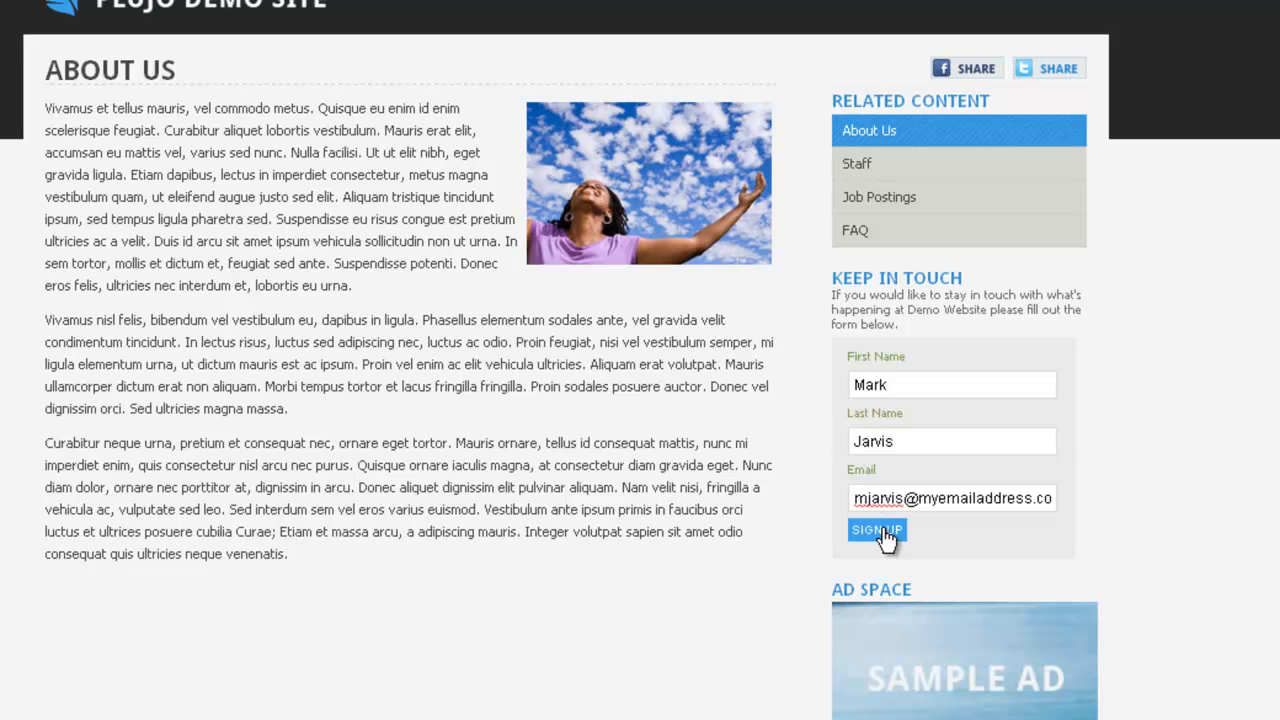
click(878, 531)
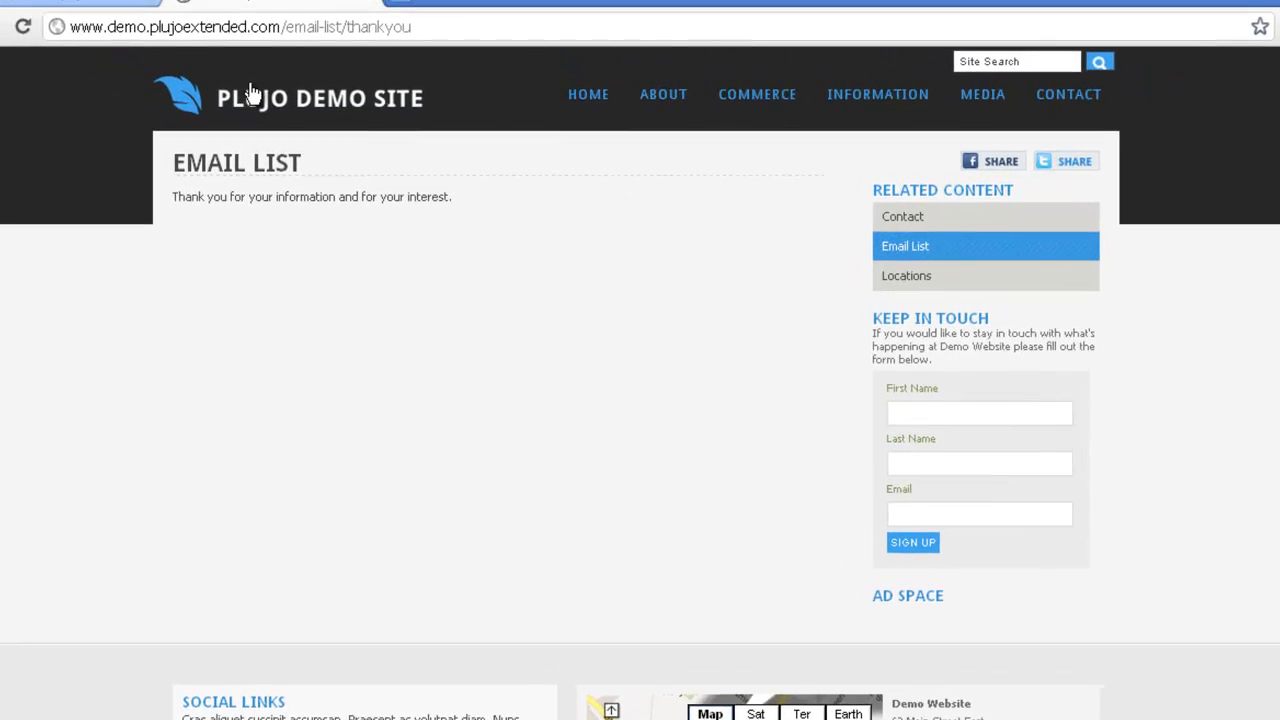
- Reload People Manager and locate the new contact 16 with 1 subscription
click(92, 6)
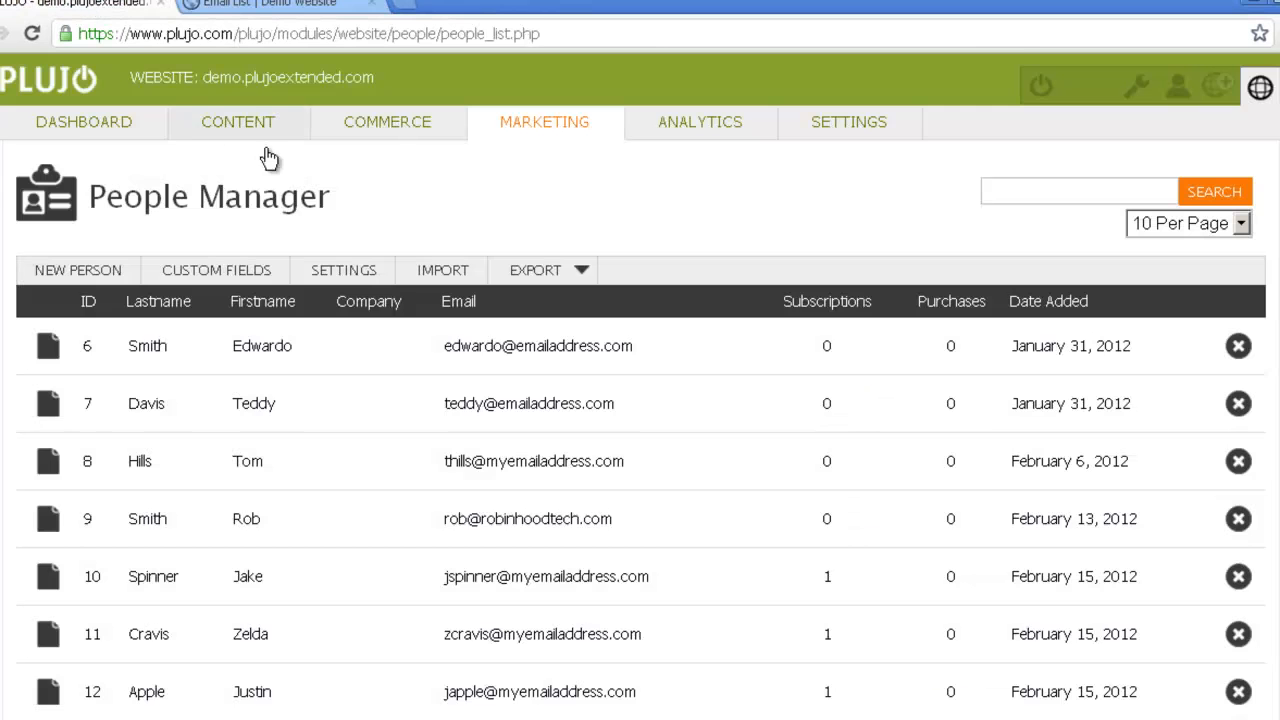
key(F5)
scroll(447, 217, down, 3)
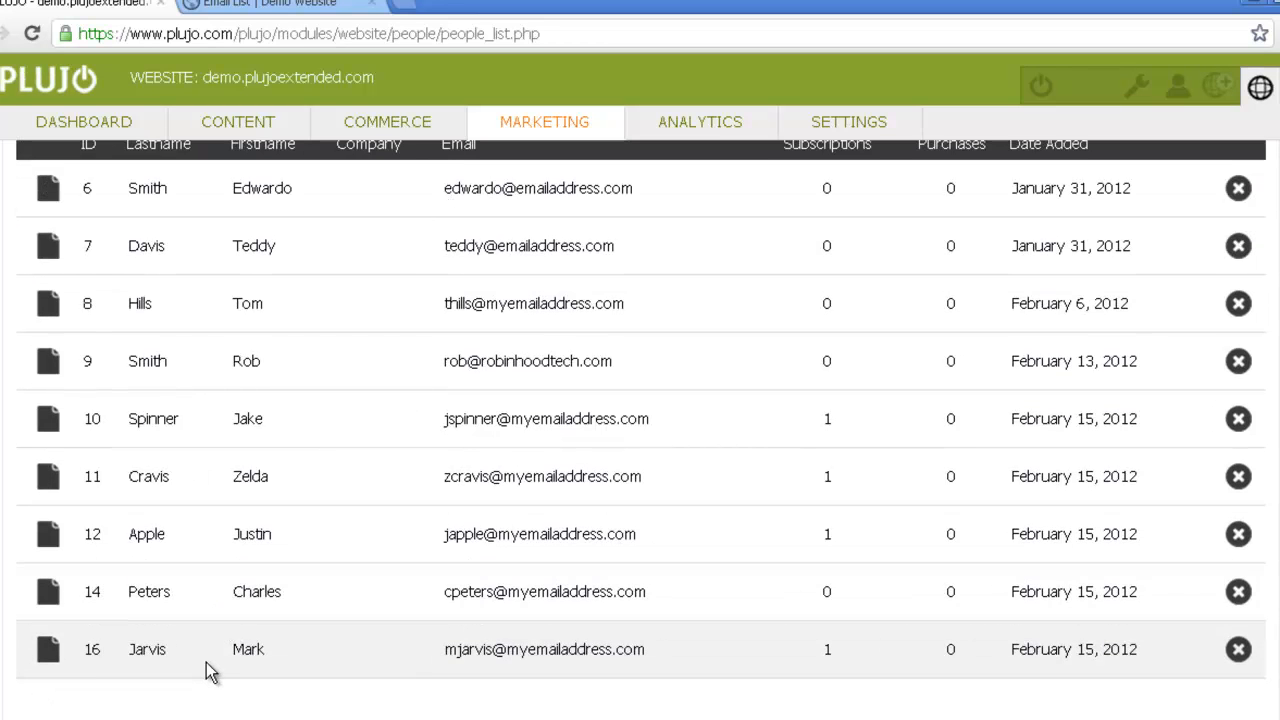
scroll(200, 660, up, 1)
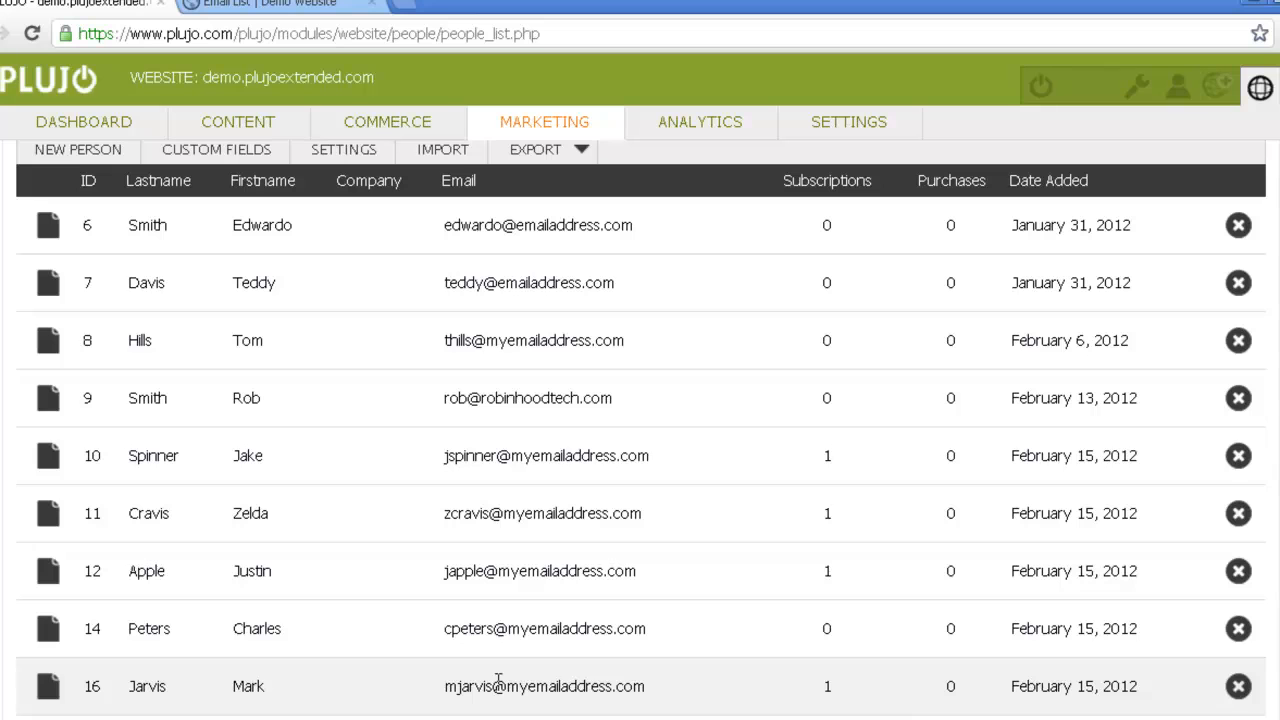
- Open contact 16's profile, review its fields, and check its Newsletter and Test Email List subscriptions
click(48, 688)
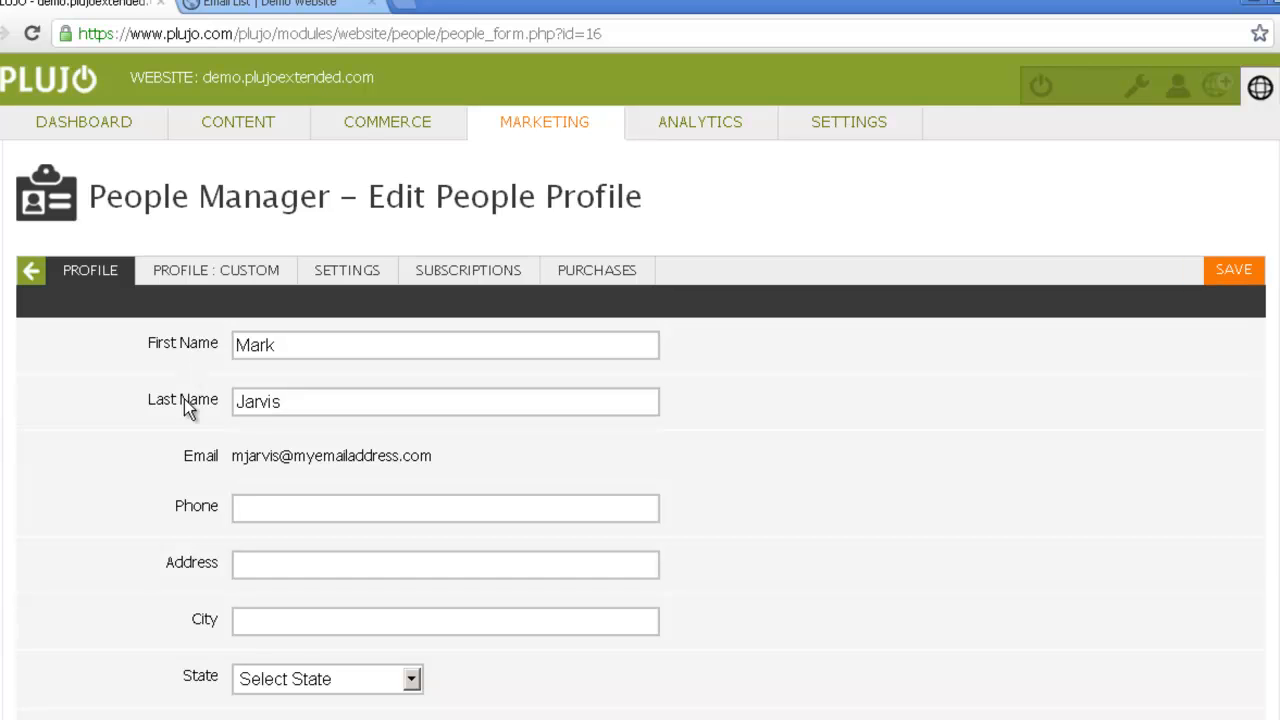
scroll(192, 478, down, 1)
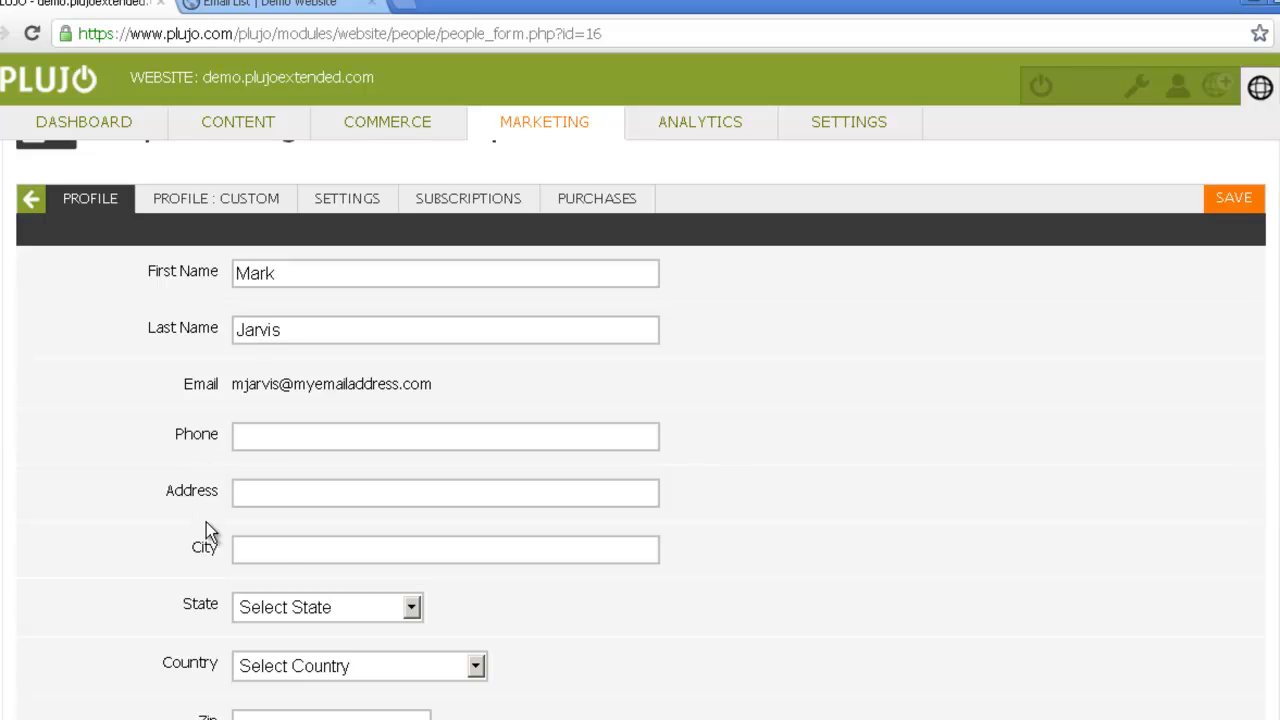
scroll(206, 522, down, 1)
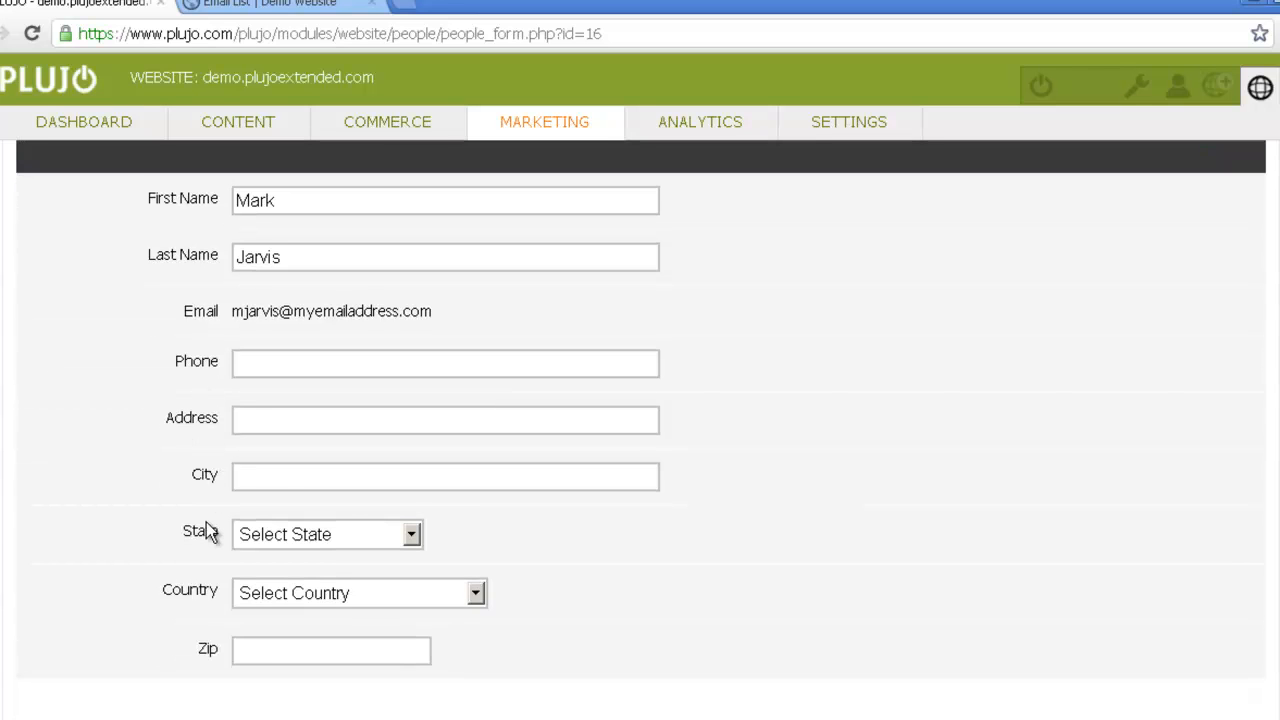
scroll(206, 522, up, 2)
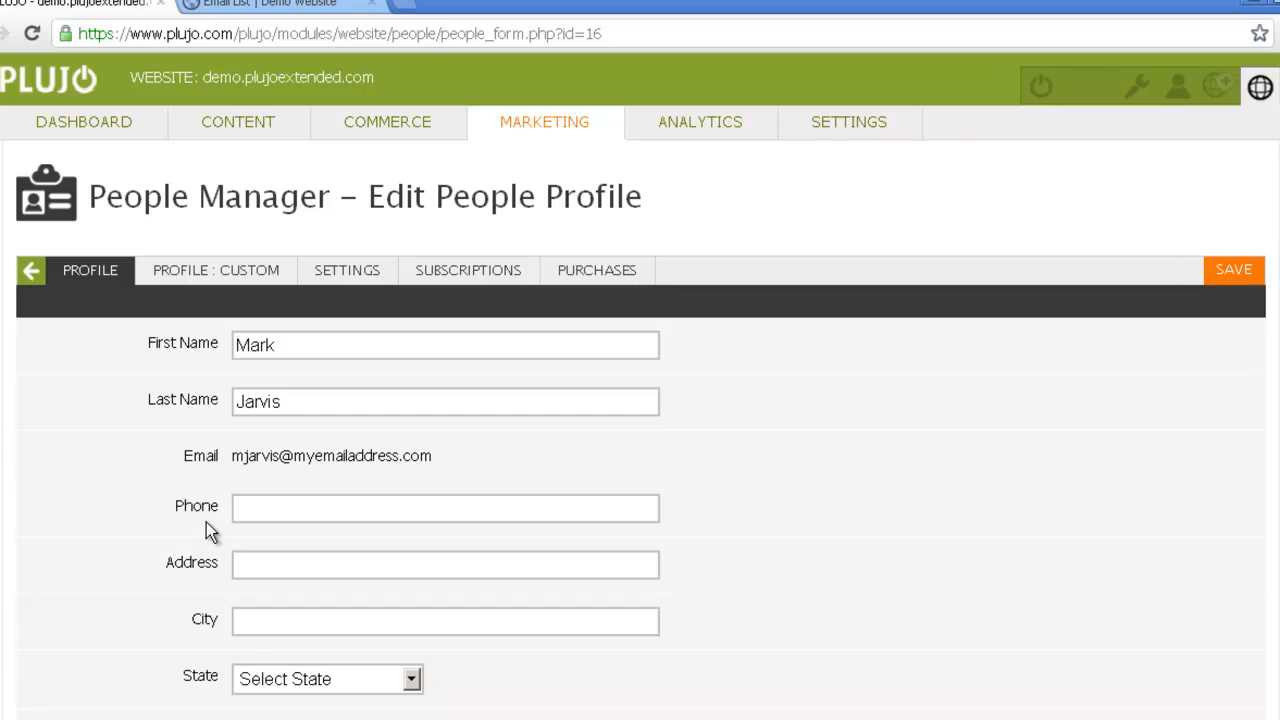
click(460, 282)
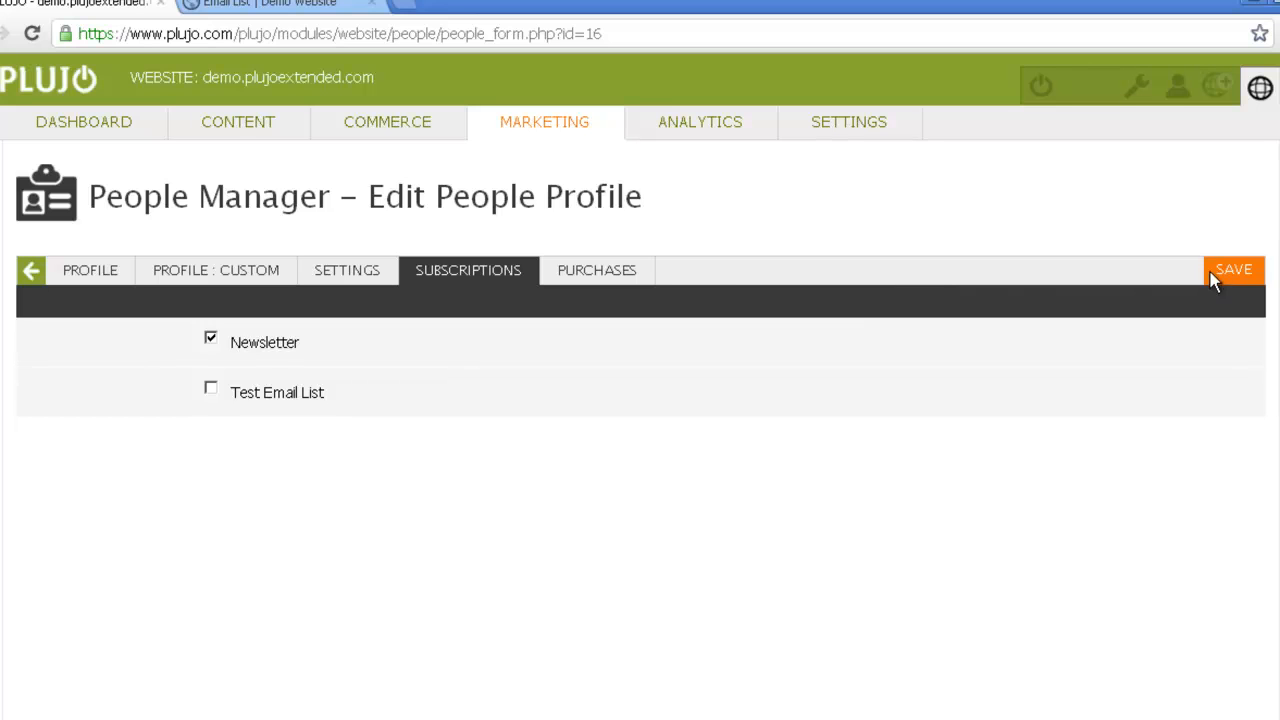
- Return to the contact list, view a blank New Person form, and leave it unsaved
click(31, 280)
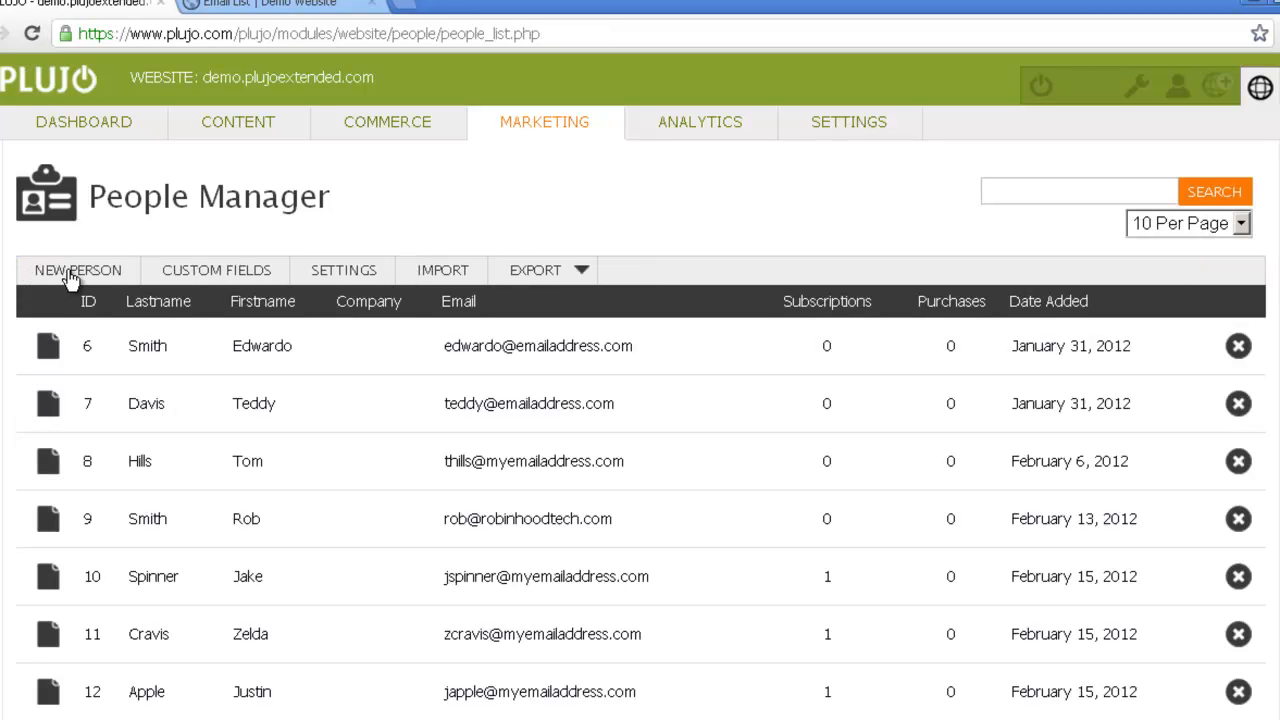
click(70, 279)
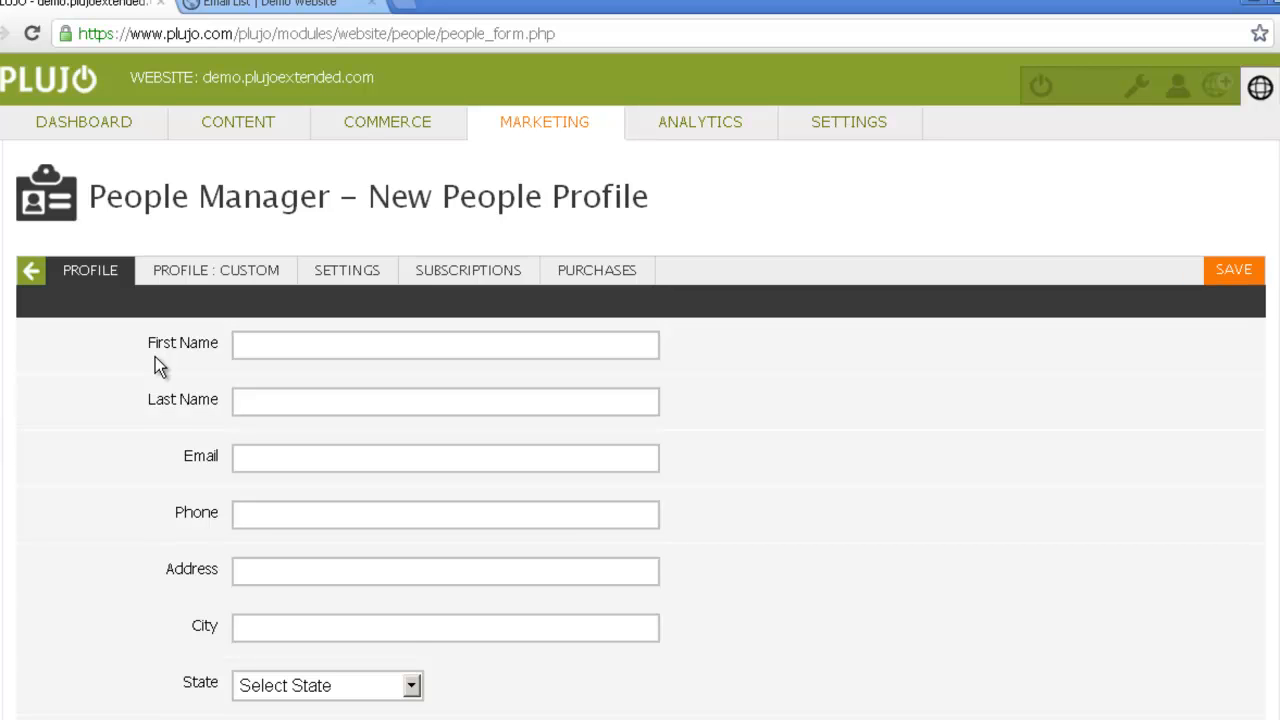
click(32, 274)
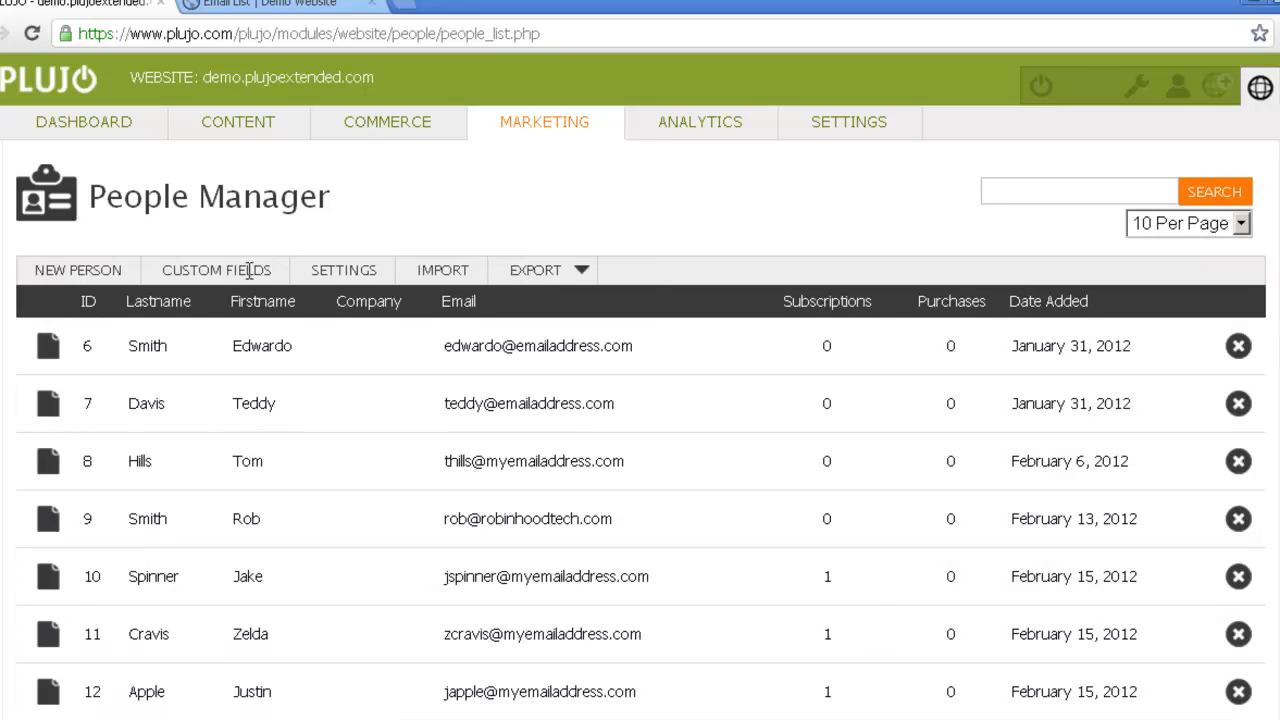
- On the import page, subscribe imported people to Newsletter, then bring up the three-contact spreadsheet
click(418, 280)
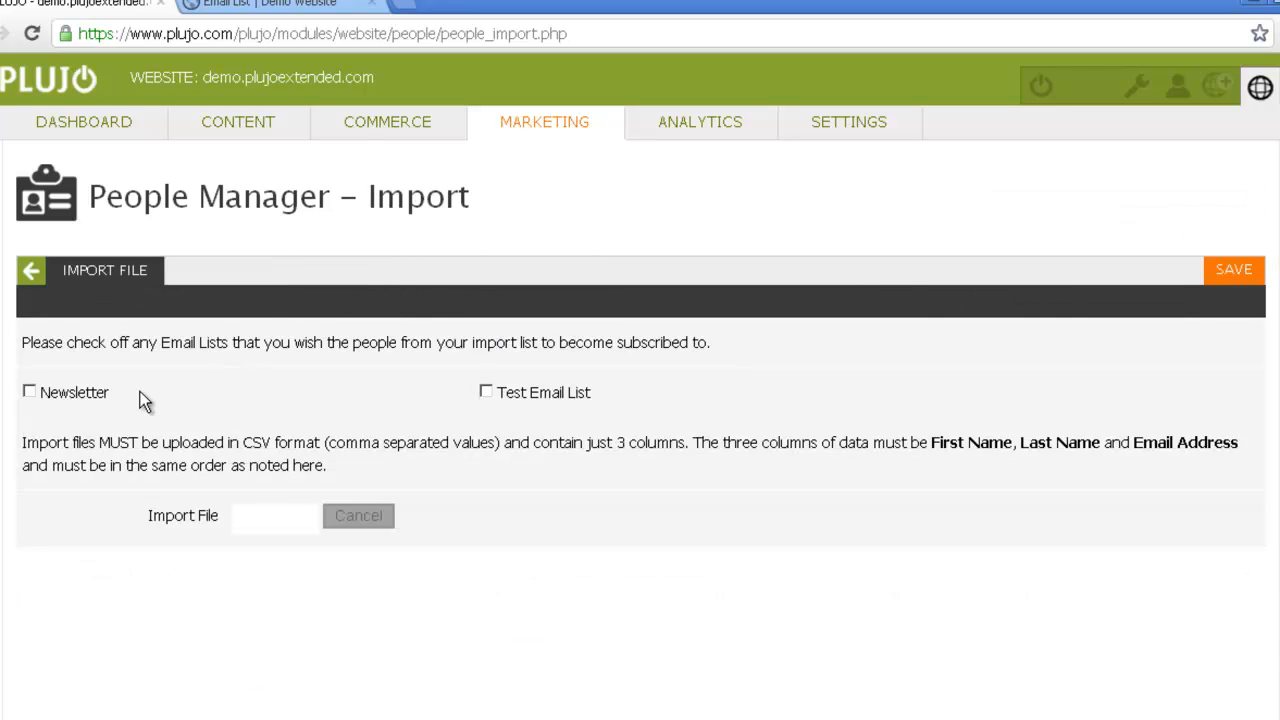
click(30, 392)
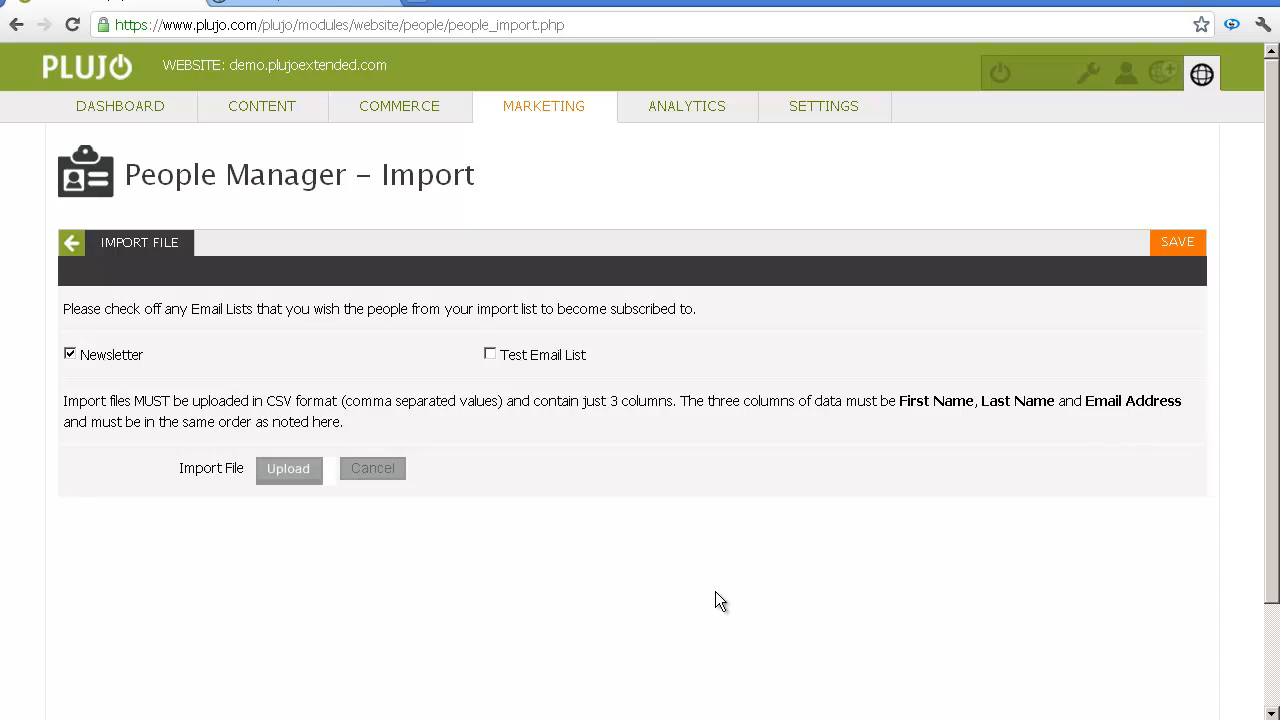
click(537, 719)
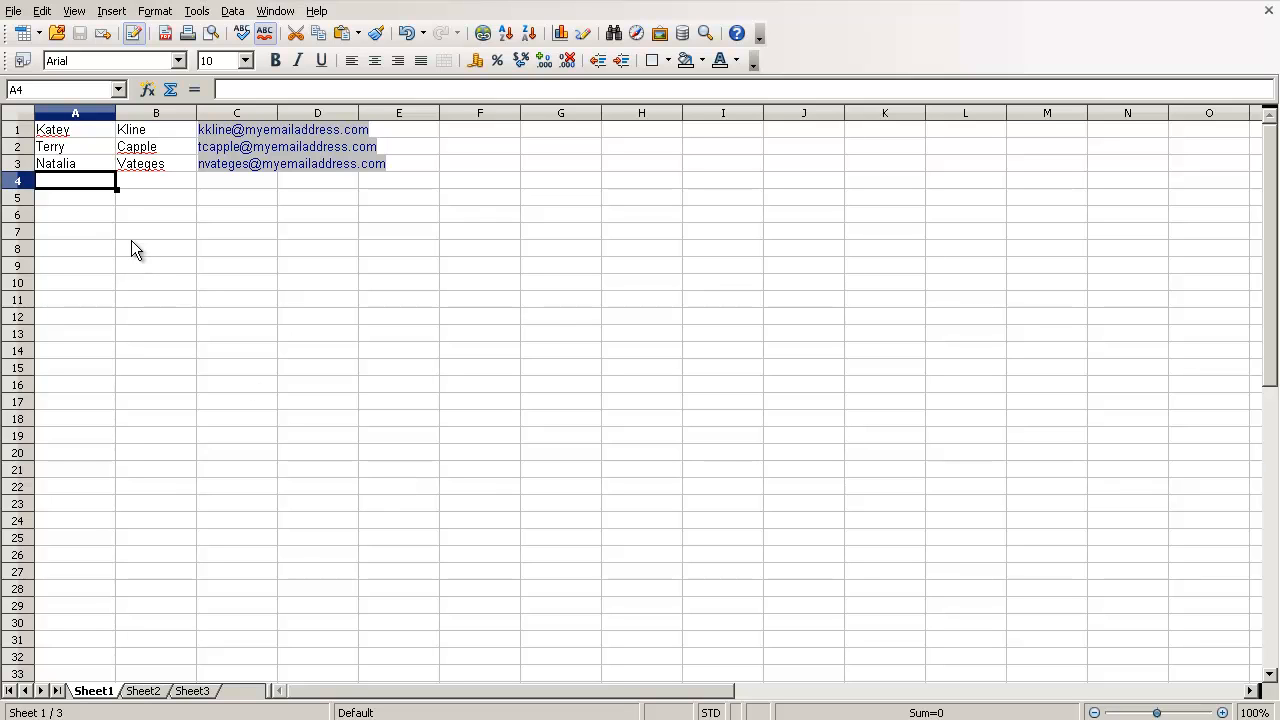
- Save the sheet as Text CSV over email-addresses.csv, accepting the replace and active-sheet warnings
click(14, 12)
click(55, 184)
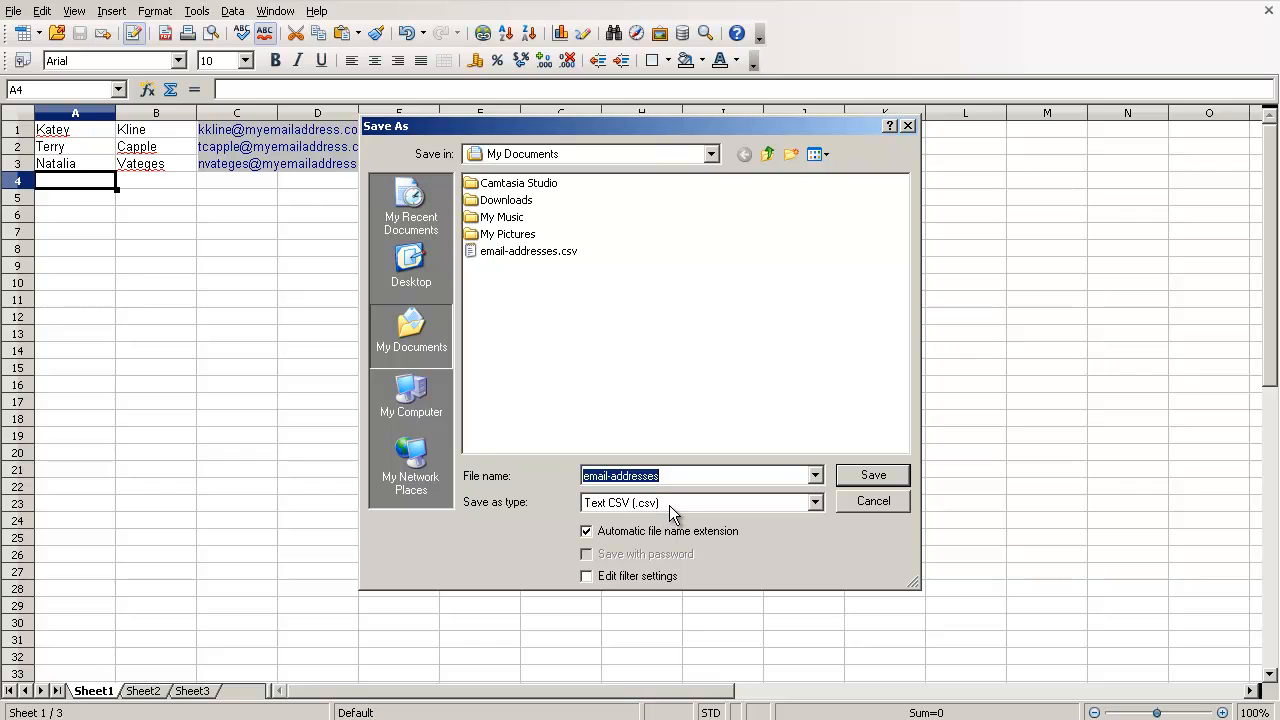
click(815, 503)
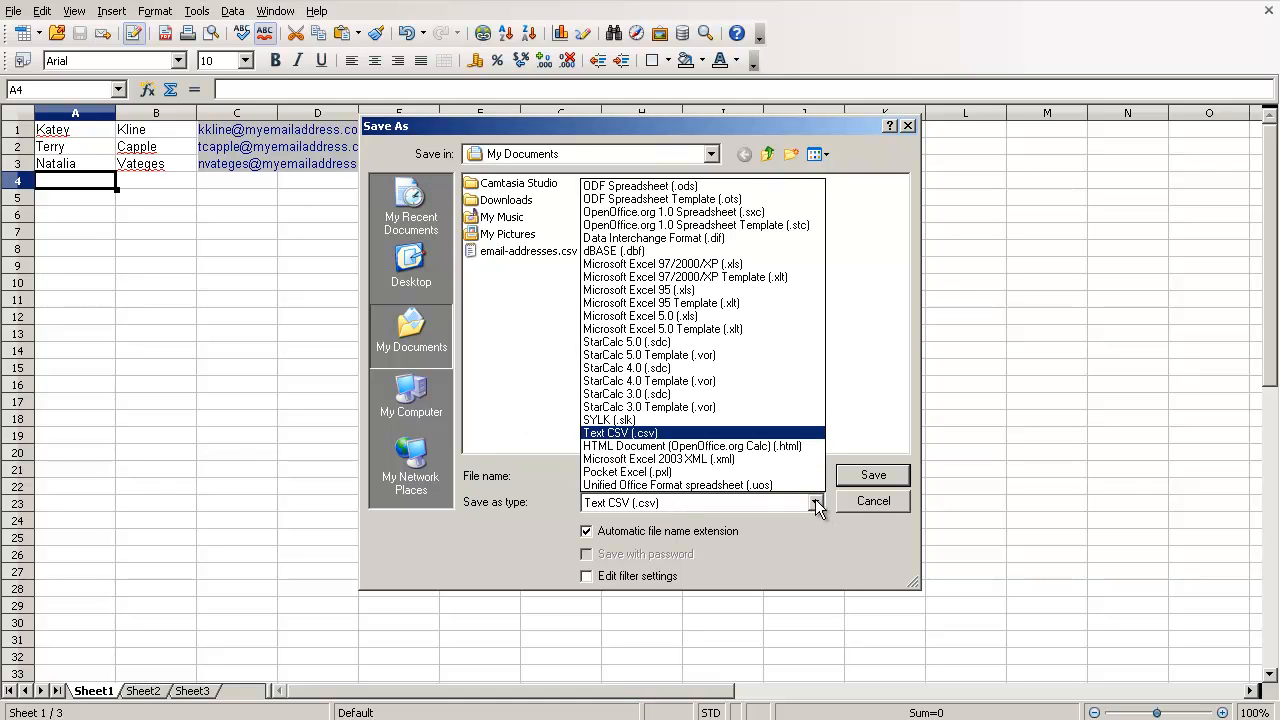
click(766, 434)
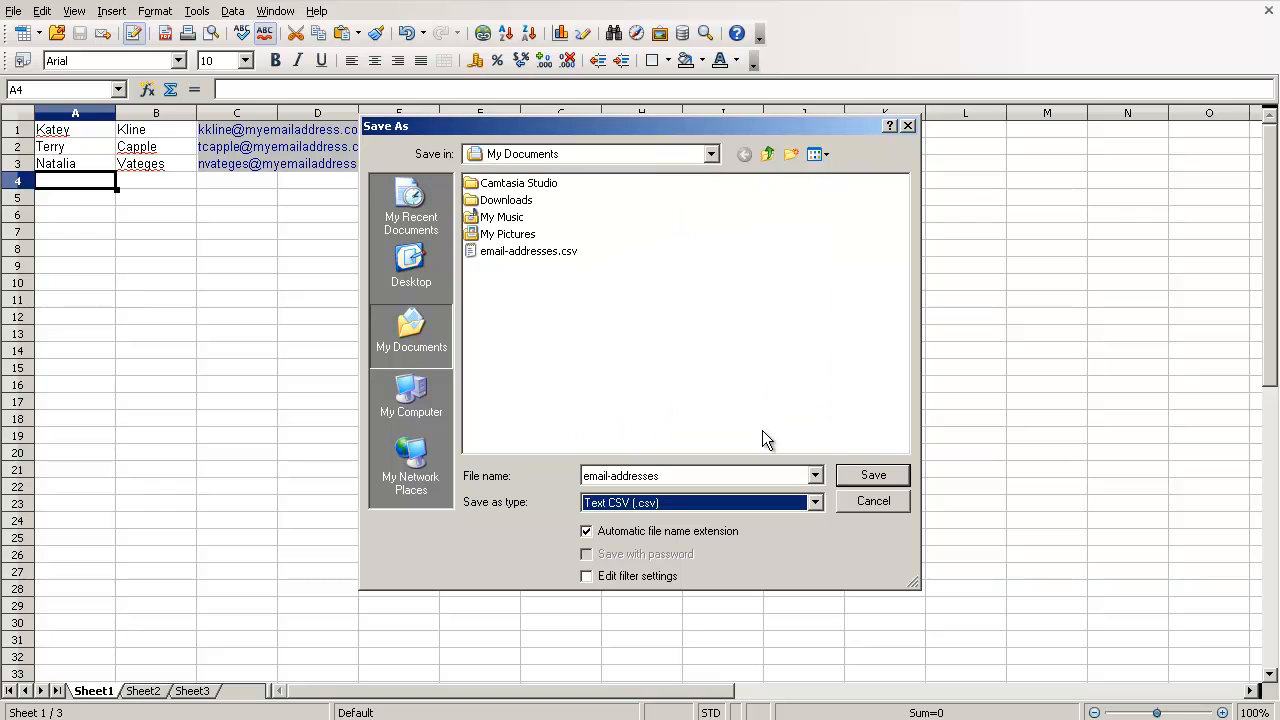
click(853, 478)
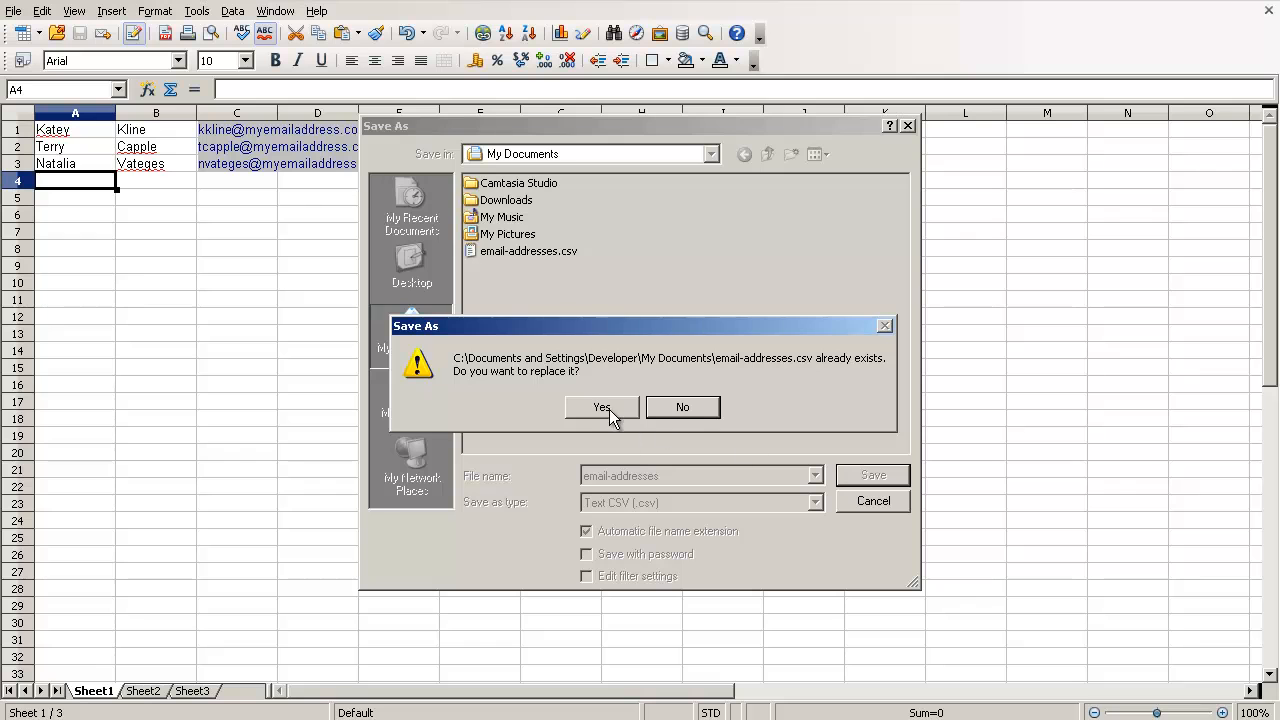
click(603, 405)
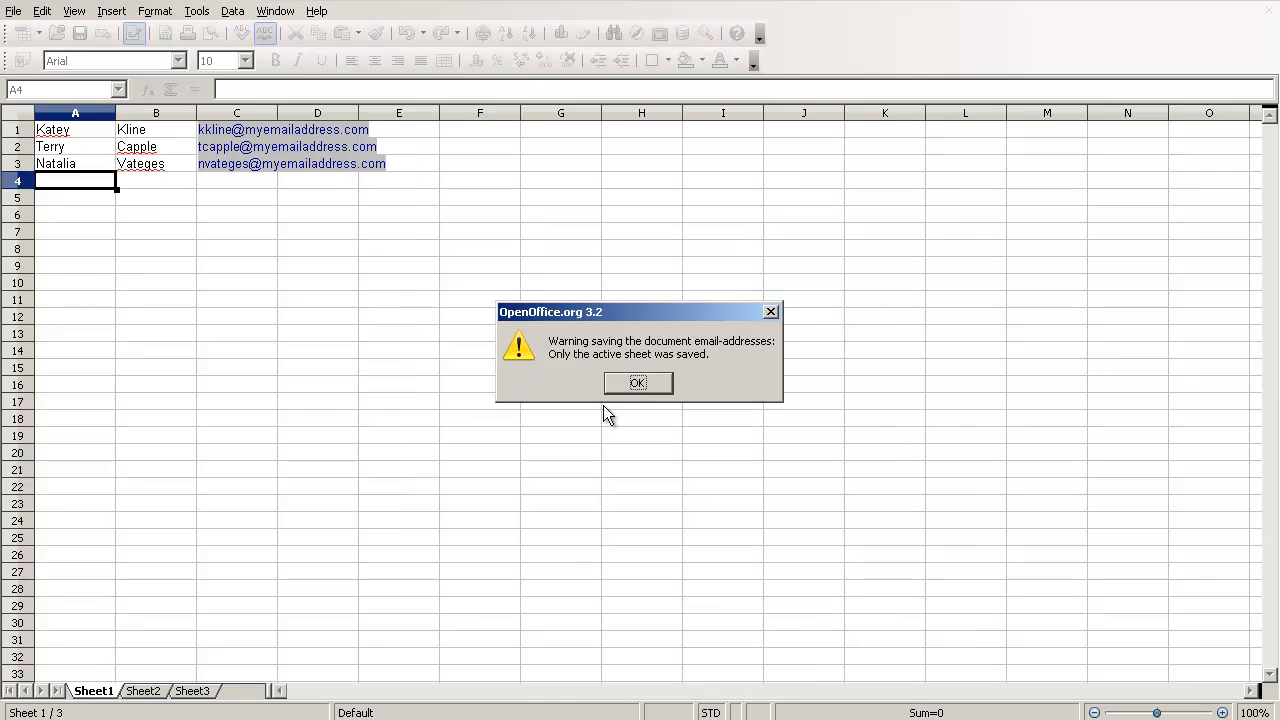
click(629, 388)
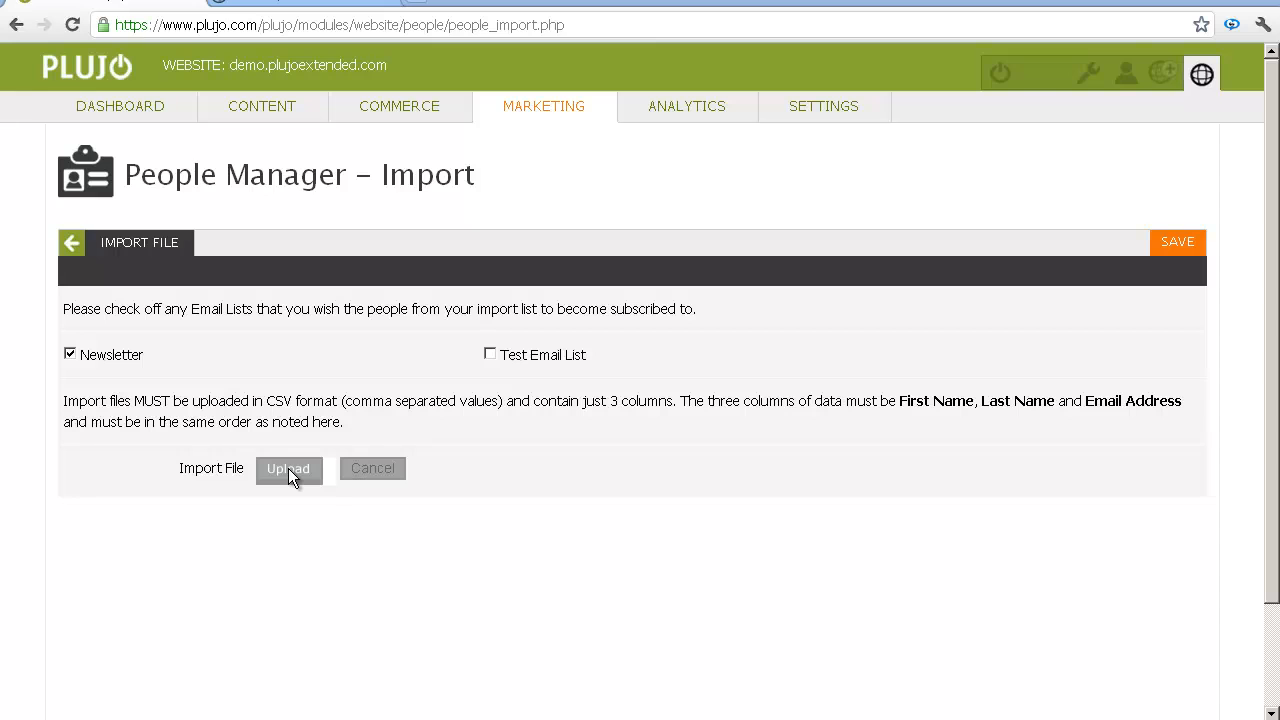
- Upload email-addresses.csv and save the import, adding 3 people for a 12-person total
click(288, 468)
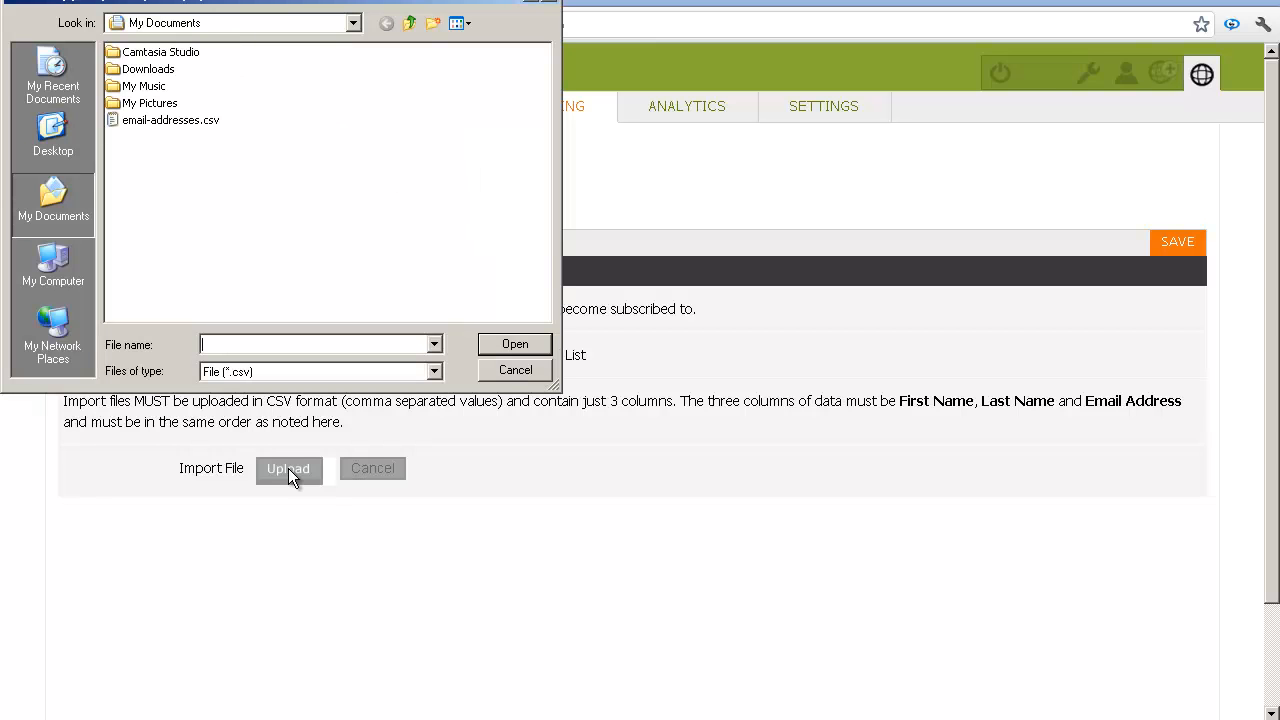
click(122, 118)
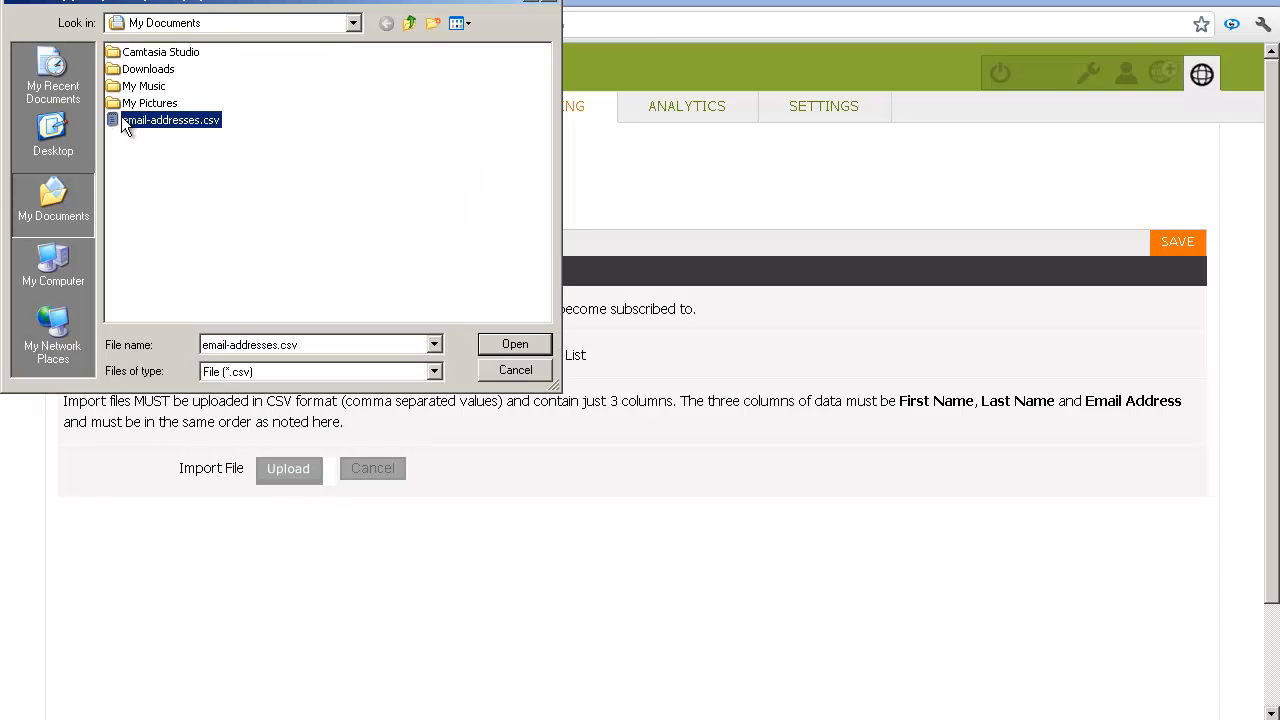
click(500, 348)
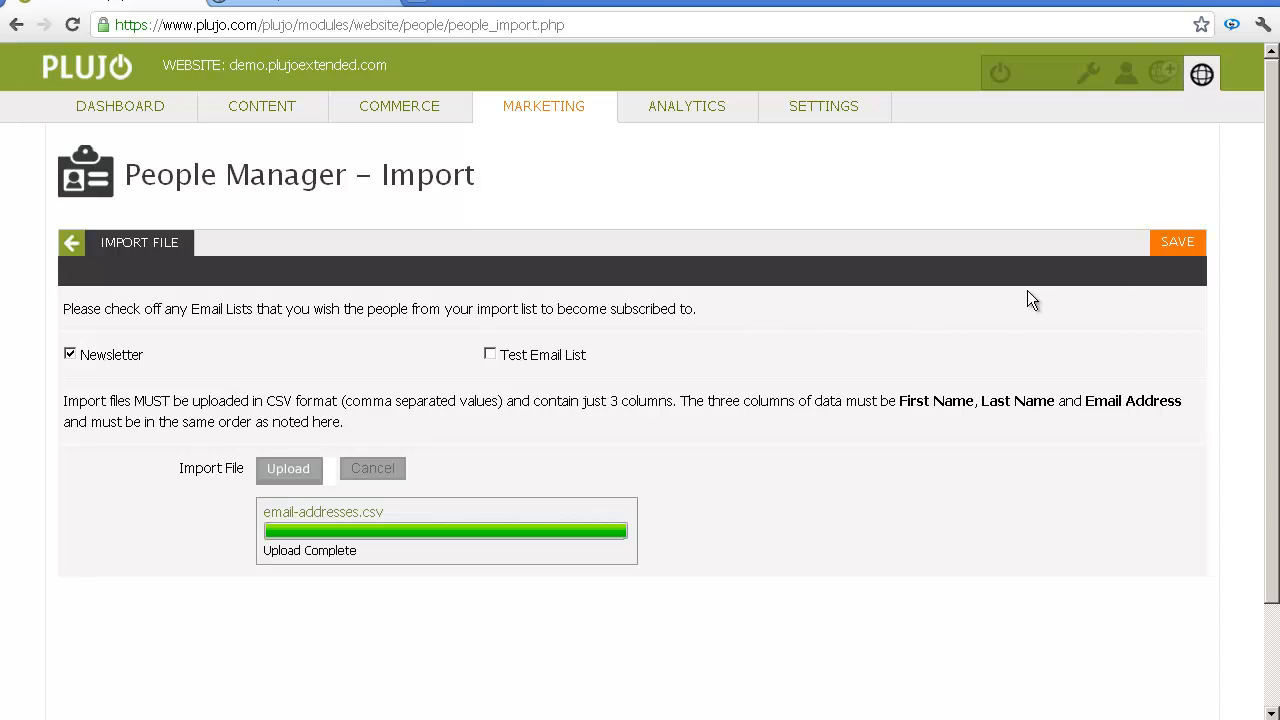
click(1168, 243)
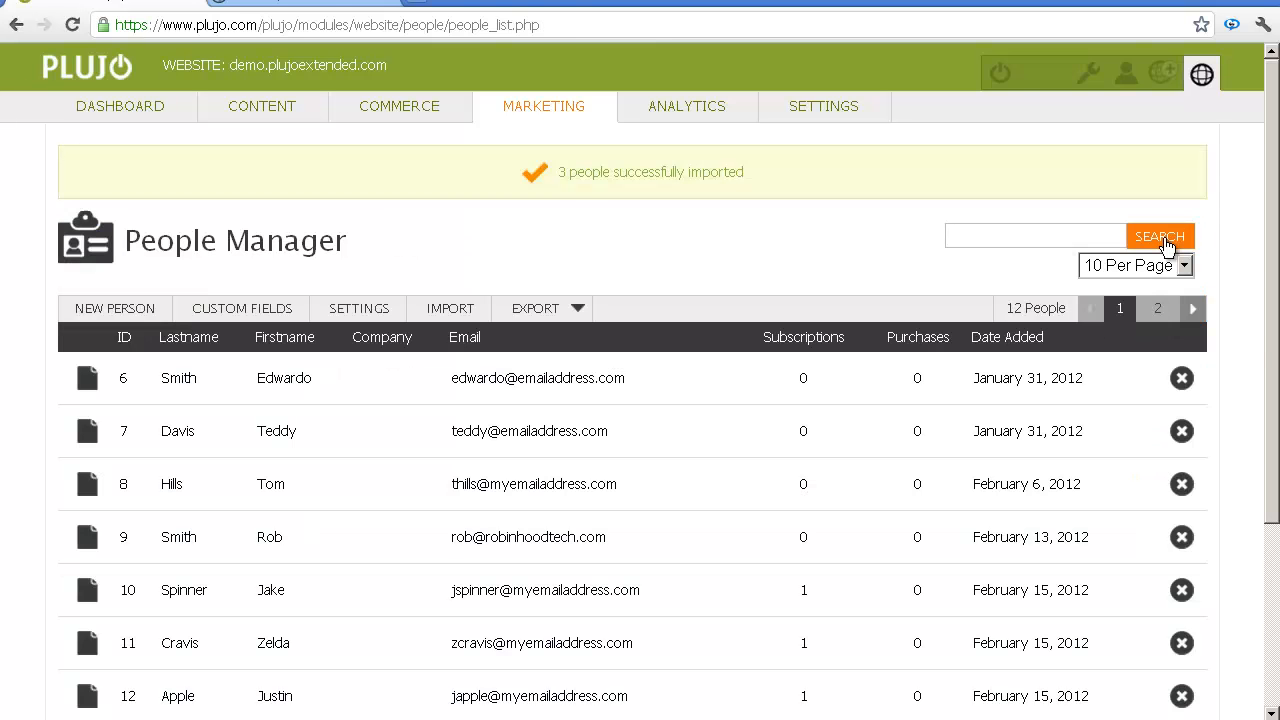
- Scroll the people list and go to page 2 showing contacts 18 and 19
scroll(742, 417, down, 5)
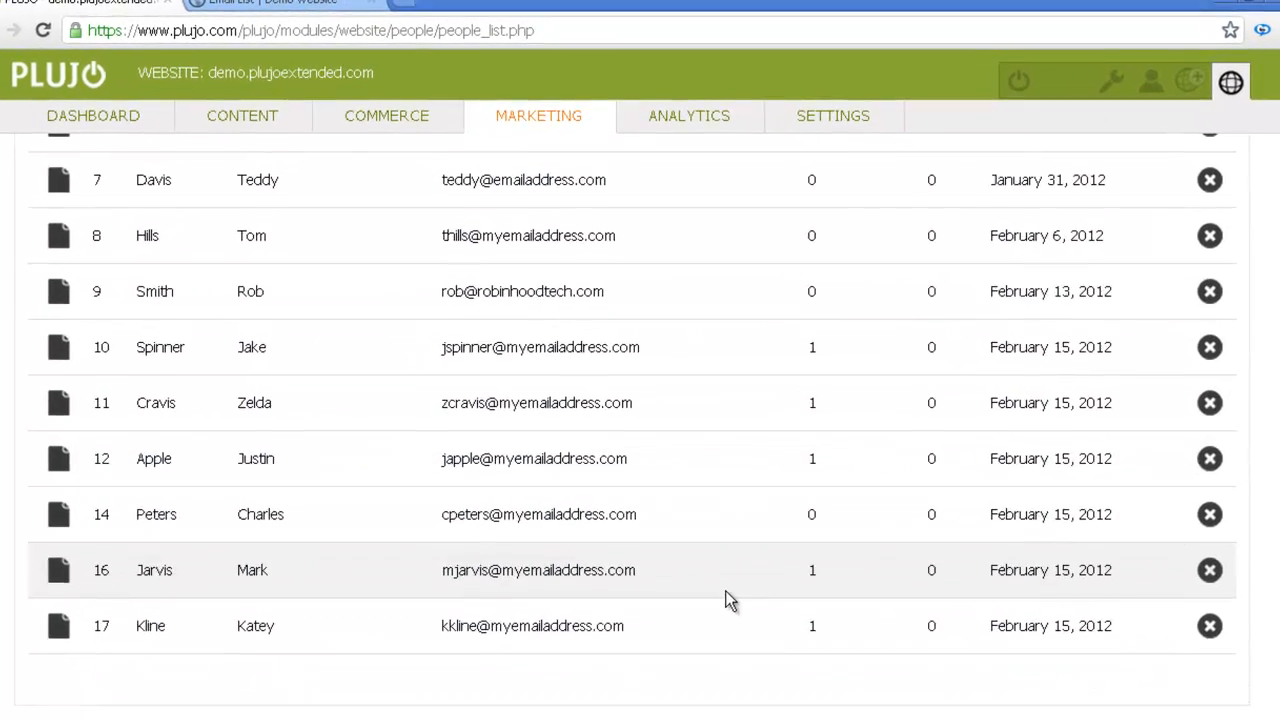
scroll(775, 485, up, 2)
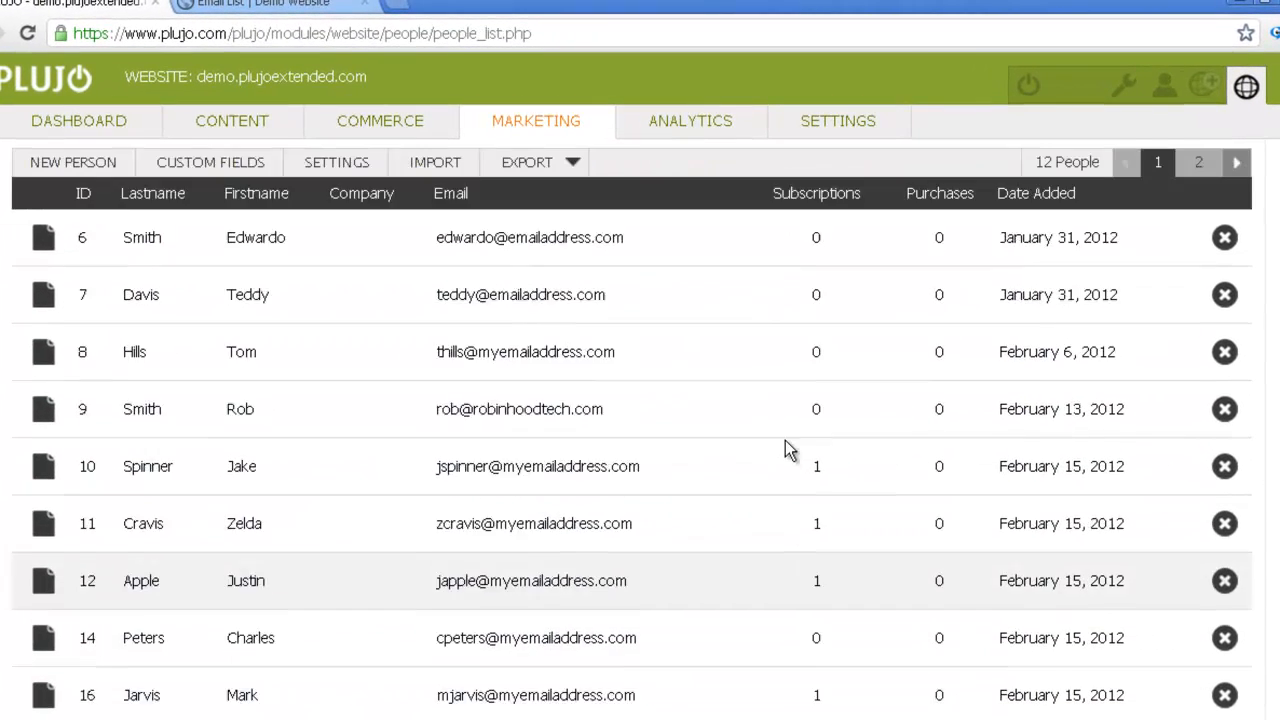
scroll(790, 445, up, 1)
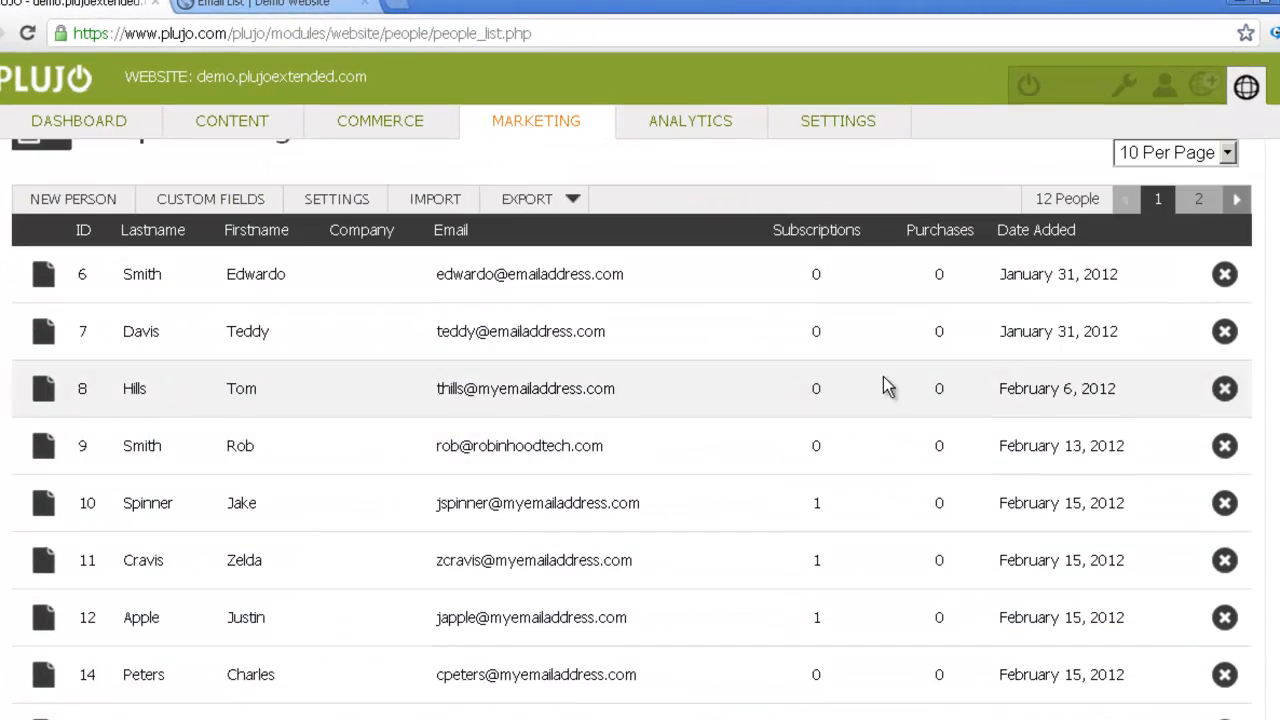
click(1197, 203)
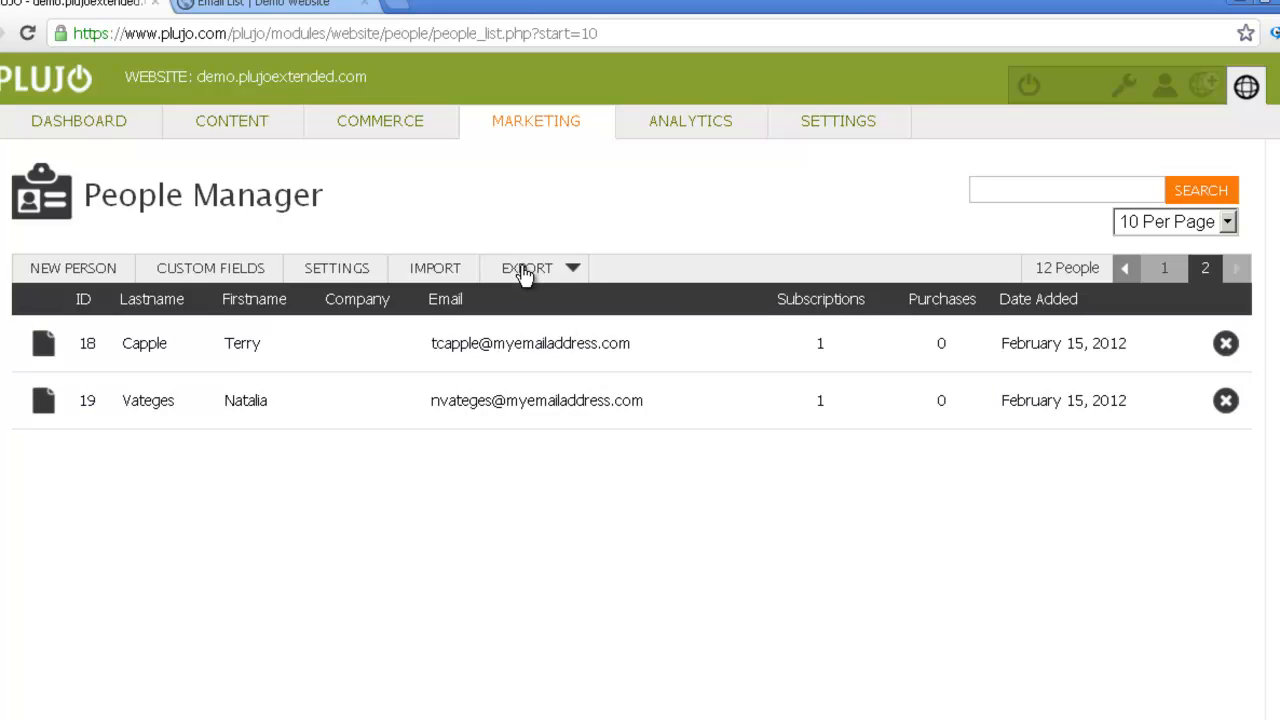
- Export the contact list as Comma Separated Values (CSV) and close the People Report in Notepad
click(572, 270)
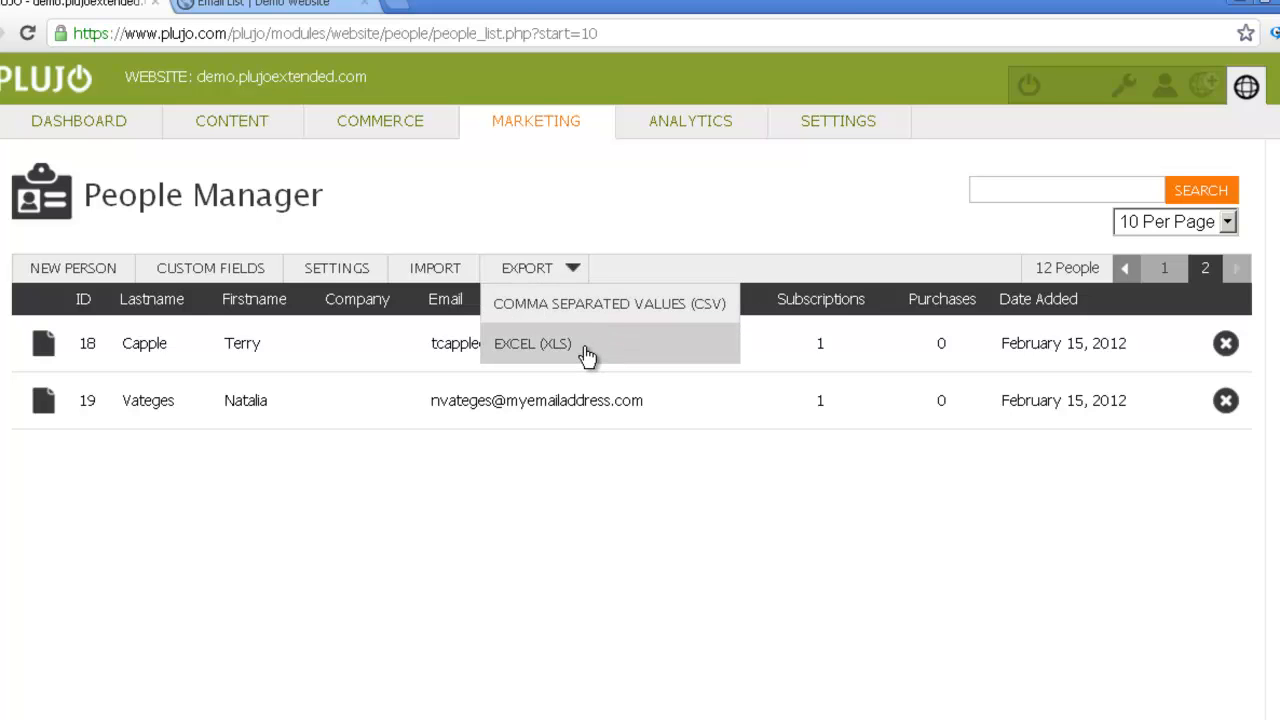
click(530, 310)
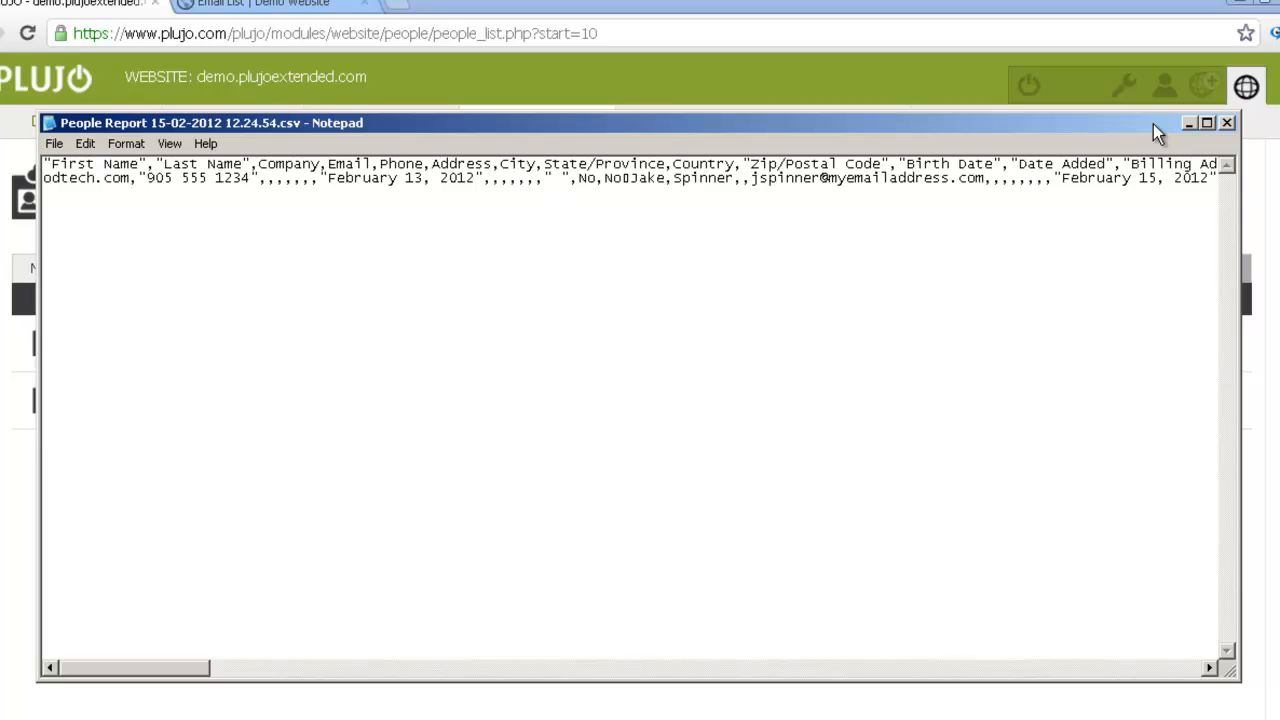
click(1222, 121)
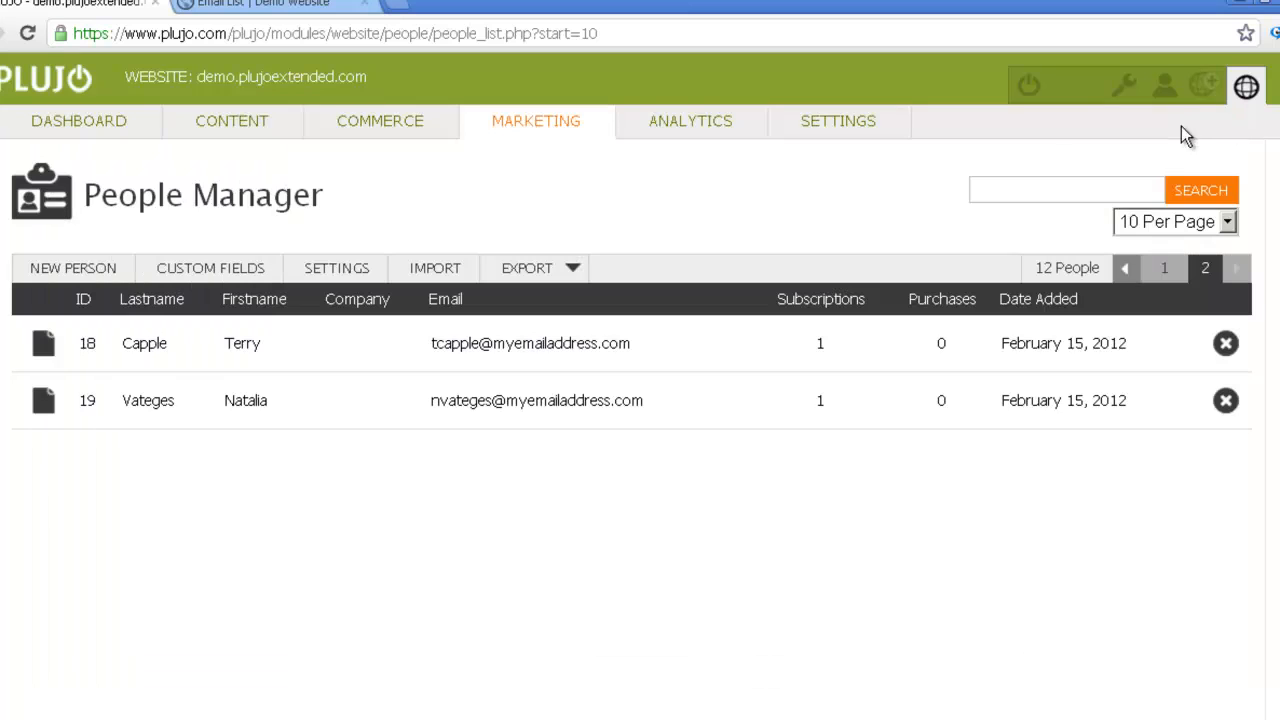